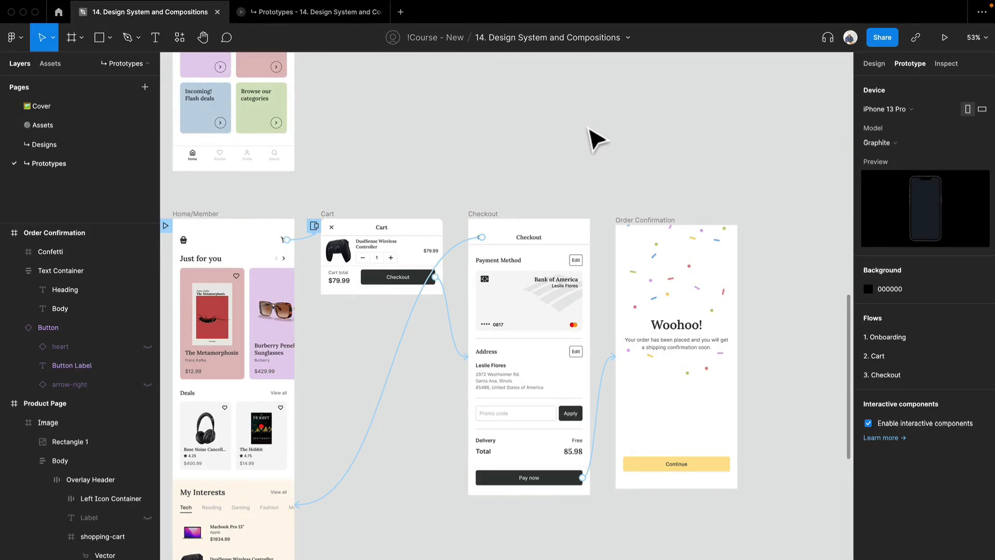
Select the Order Confirmation frame and run the LottieFiles plugin
{"action": "left_click", "coordinate": [638, 222]}
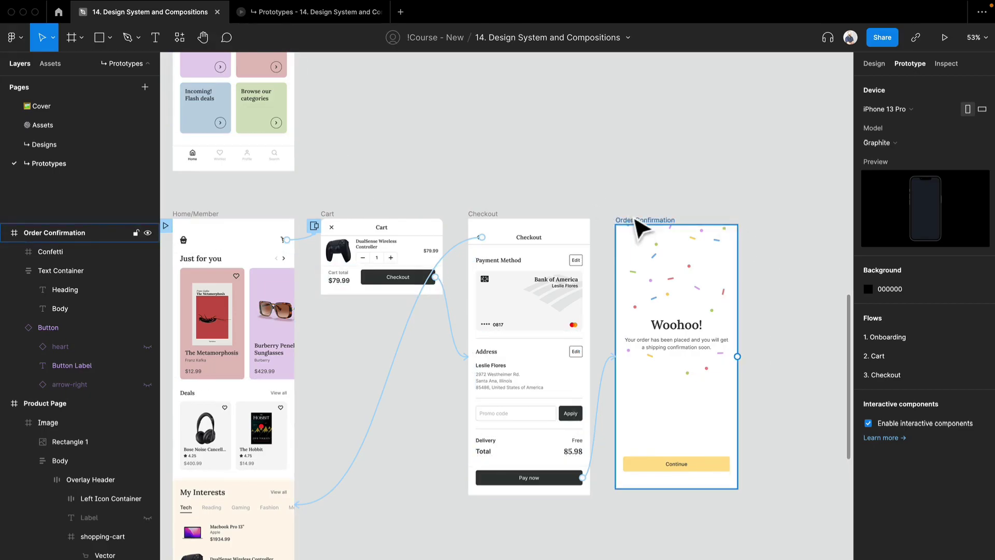
{"action": "right_click", "coordinate": [621, 176]}
{"action": "mouse_move", "coordinate": [641, 294]}
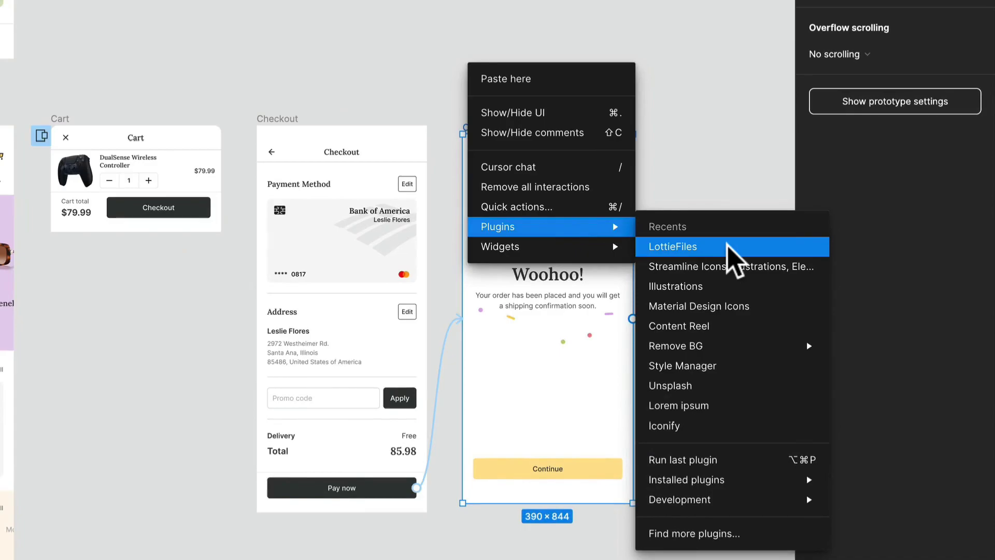
{"action": "left_click", "coordinate": [727, 245]}
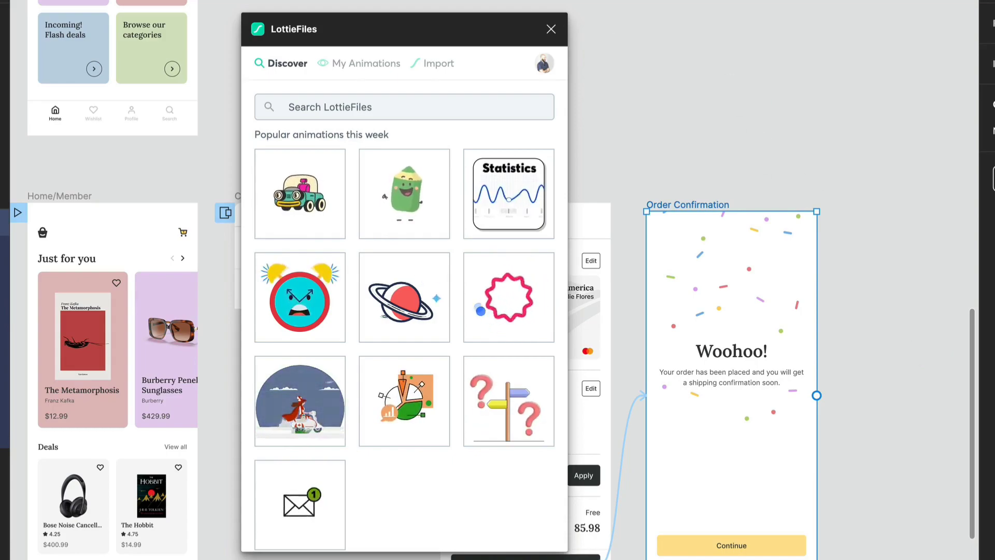
Search the LottieFiles library for "confetti" and browse the resulting animations
{"action": "left_click", "coordinate": [349, 112]}
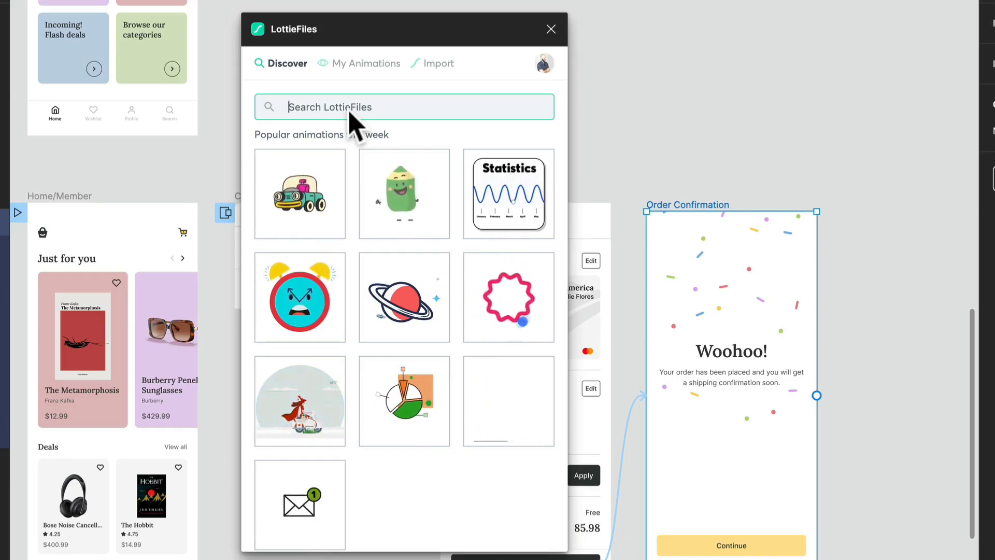
{"action": "type", "text": "confetti"}
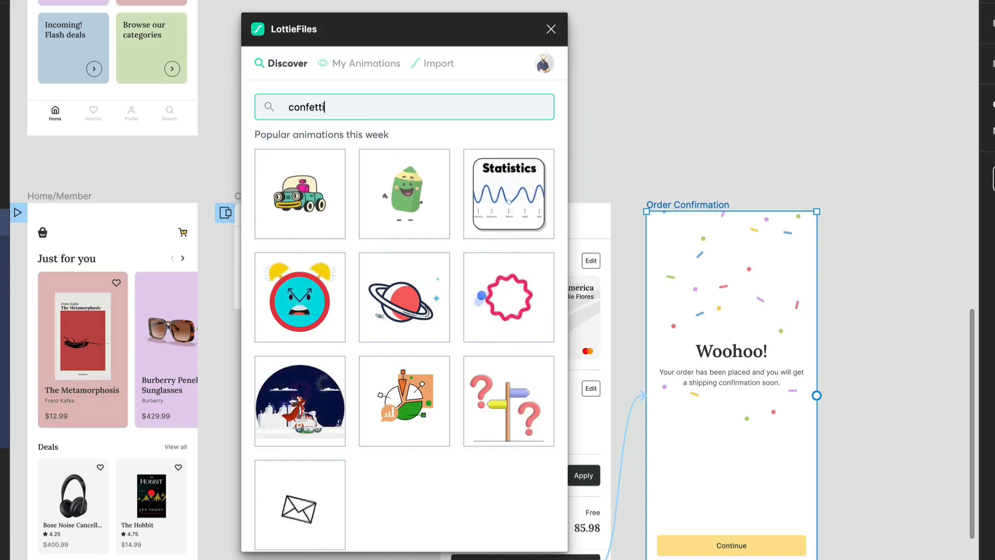
{"action": "key", "text": "Return"}
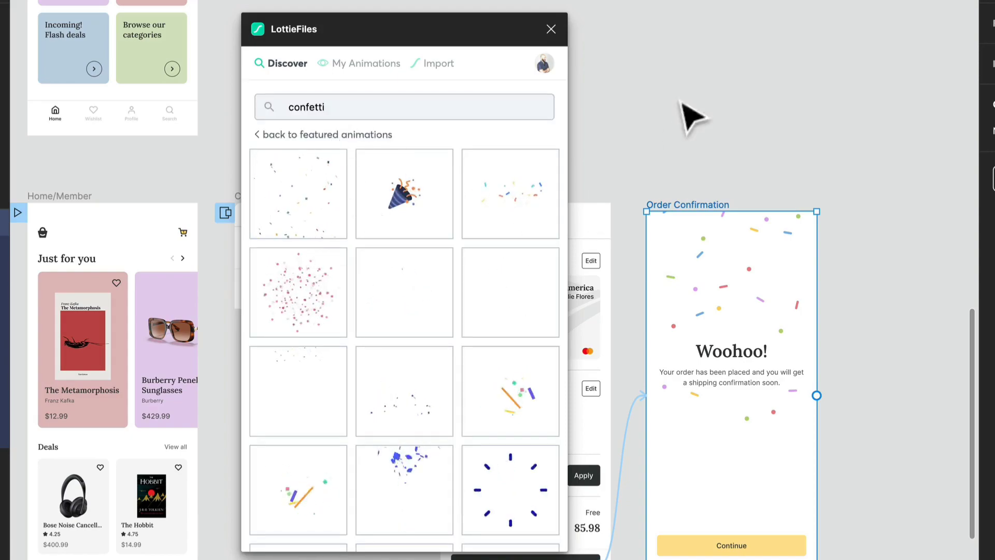
{"action": "left_click", "coordinate": [752, 91]}
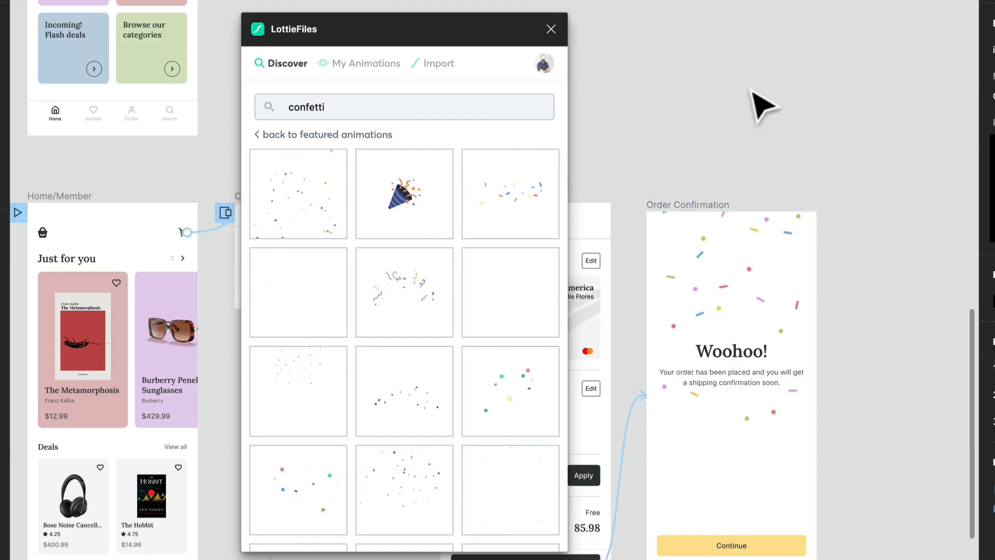
{"action": "scroll", "coordinate": [428, 216], "scroll_direction": "down", "scroll_amount": 2}
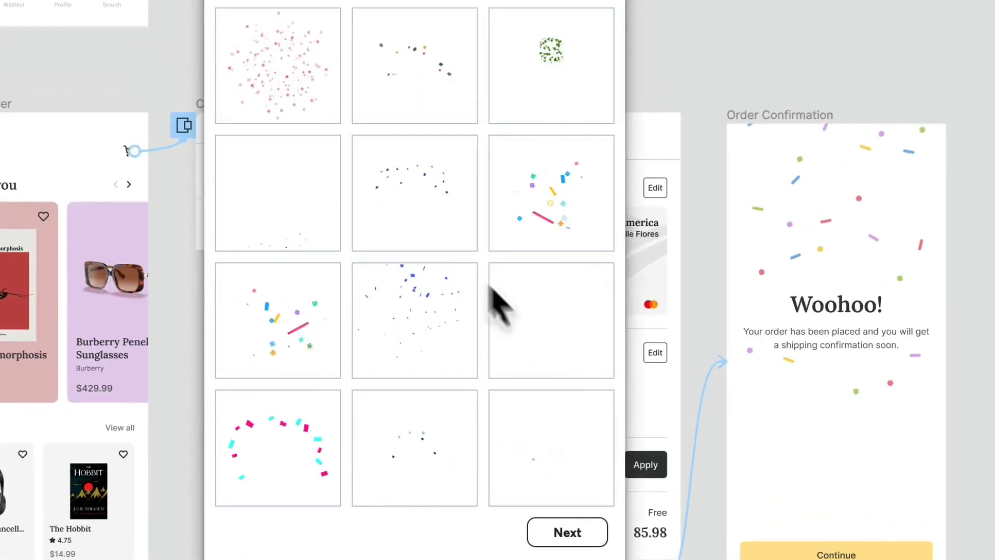
Preview several confetti animations from the first results page, returning to the results list after each one
{"action": "left_click", "coordinate": [516, 304]}
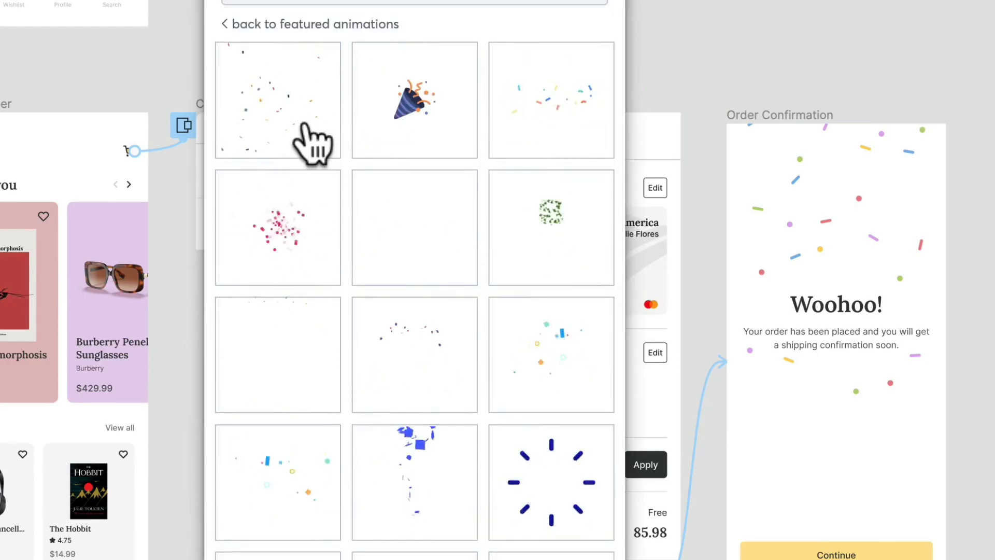
{"action": "left_click", "coordinate": [311, 145]}
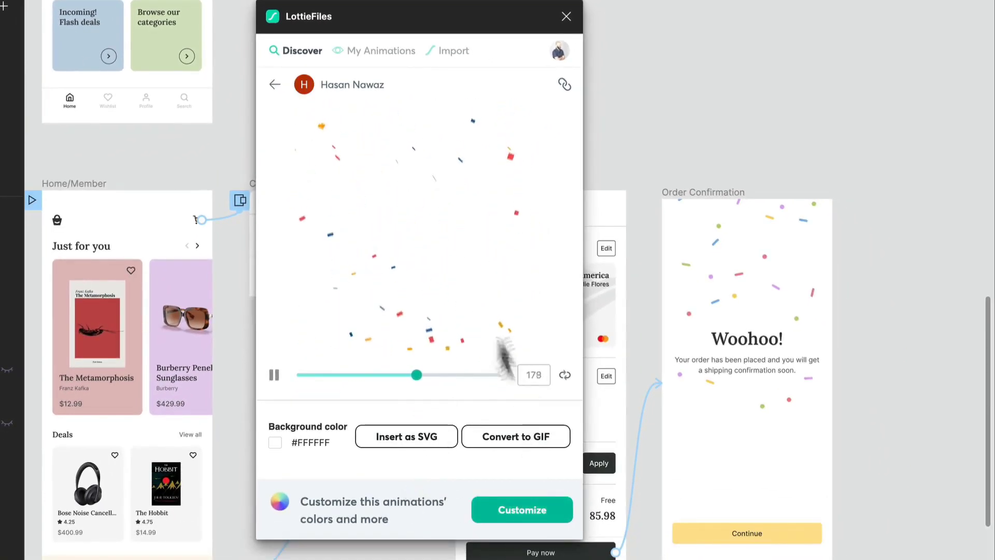
{"action": "left_click", "coordinate": [274, 85]}
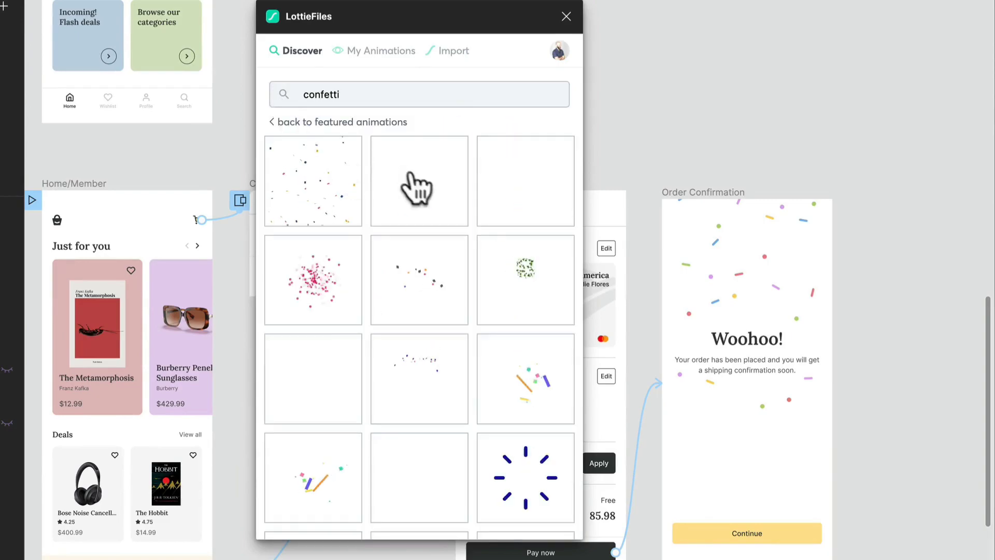
{"action": "left_click", "coordinate": [425, 308]}
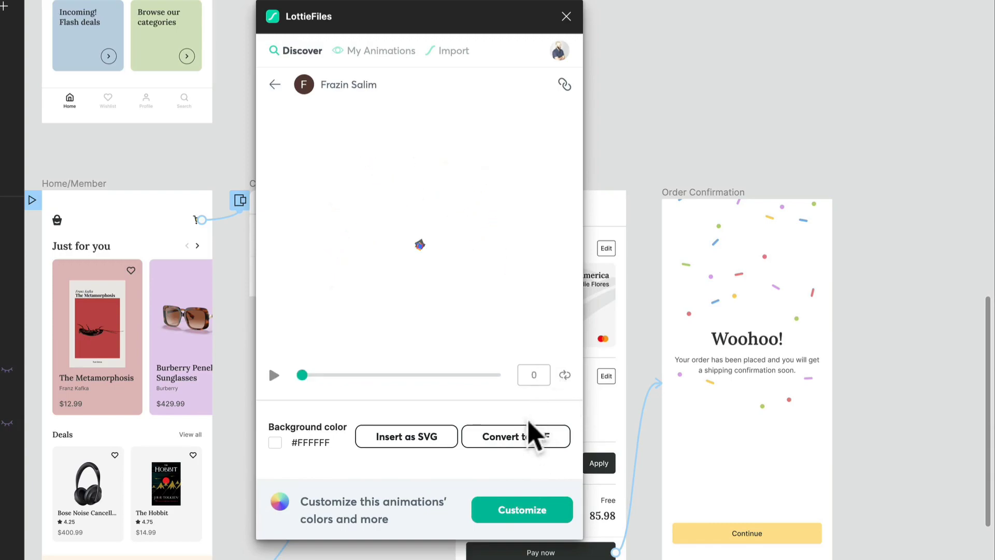
{"action": "left_click", "coordinate": [271, 374]}
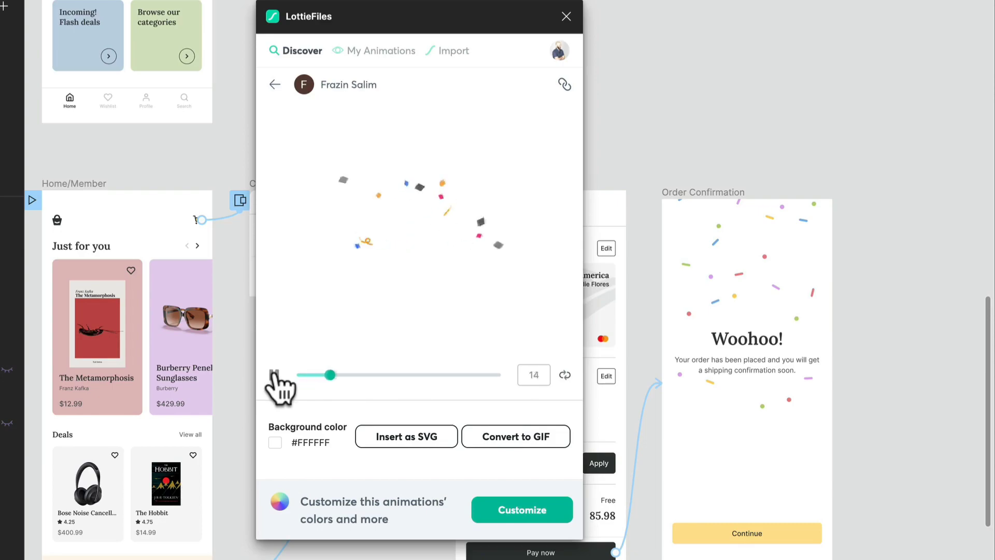
{"action": "left_click", "coordinate": [273, 91]}
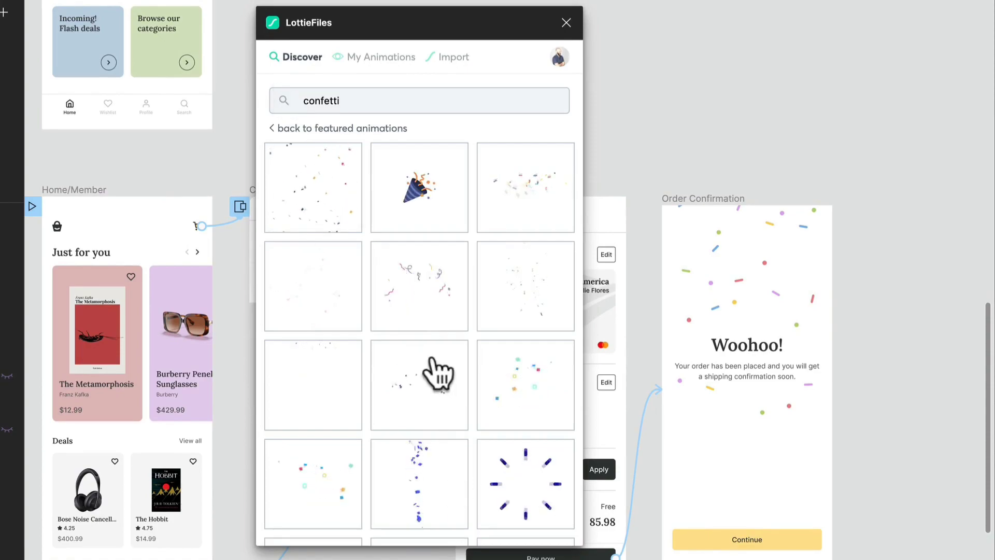
{"action": "scroll", "coordinate": [432, 360], "scroll_direction": "down", "scroll_amount": 1}
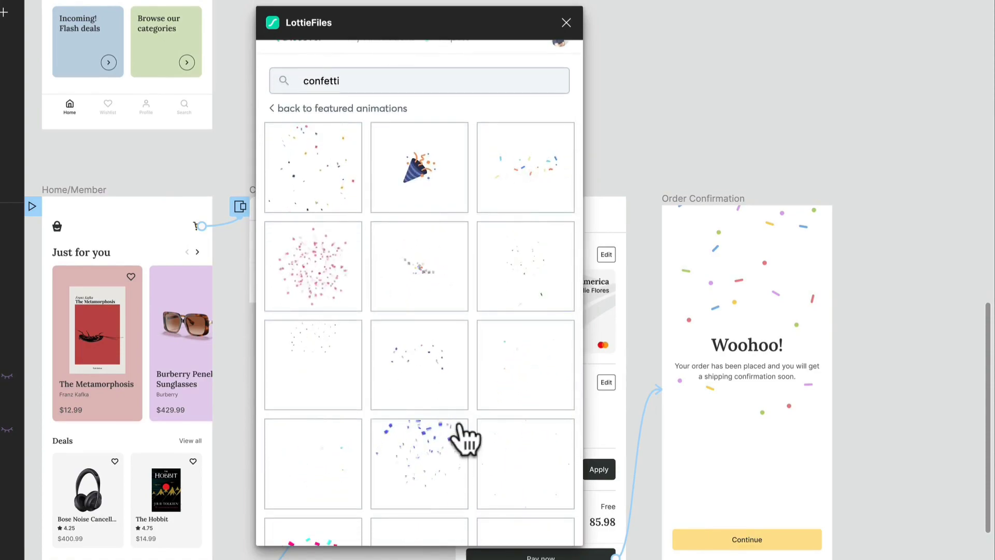
{"action": "left_click", "coordinate": [440, 391]}
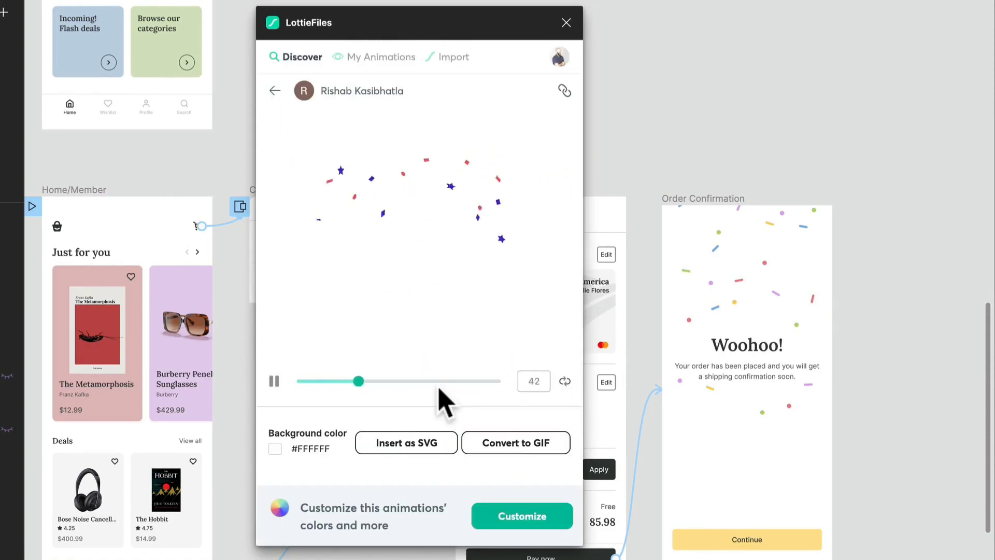
{"action": "left_click", "coordinate": [274, 92]}
Go to the next page of confetti results and rerun the "confetti" search from the featured animations
{"action": "scroll", "coordinate": [404, 317], "scroll_direction": "down", "scroll_amount": 3}
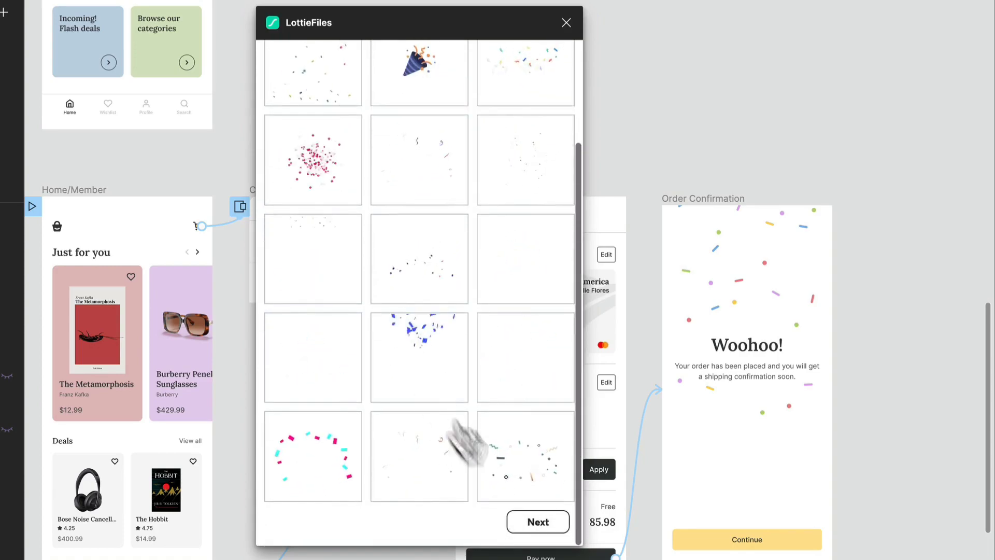
{"action": "left_click", "coordinate": [526, 522]}
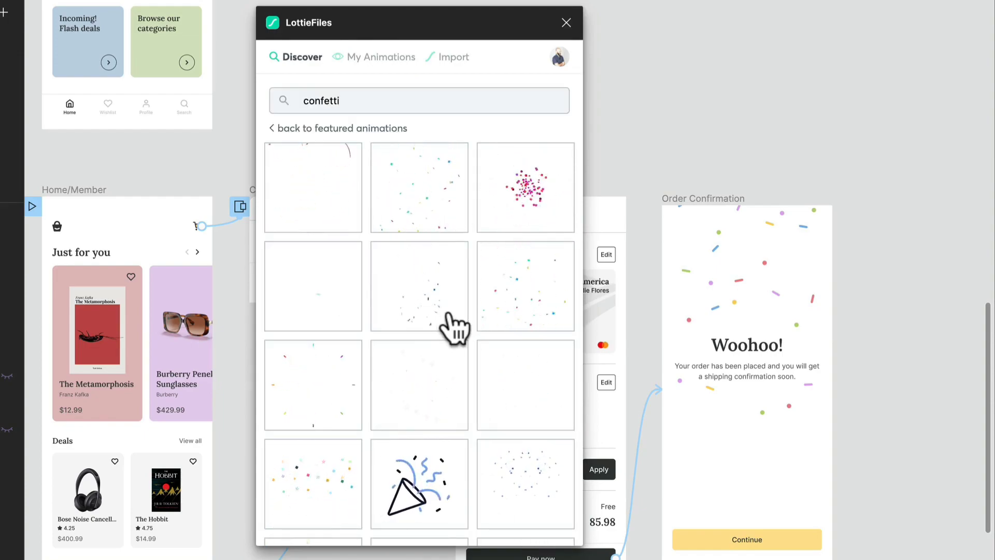
{"action": "left_click", "coordinate": [280, 128]}
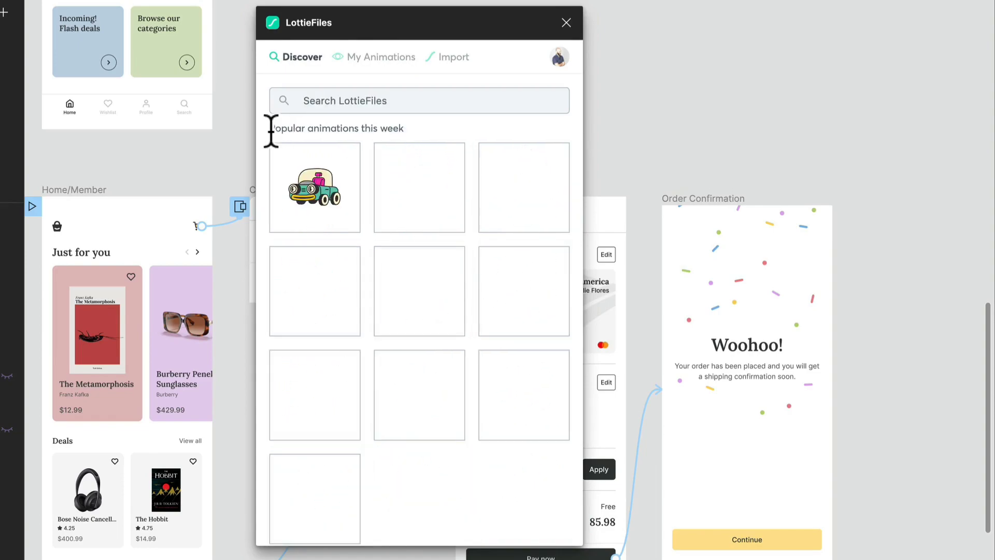
{"action": "left_click", "coordinate": [381, 110]}
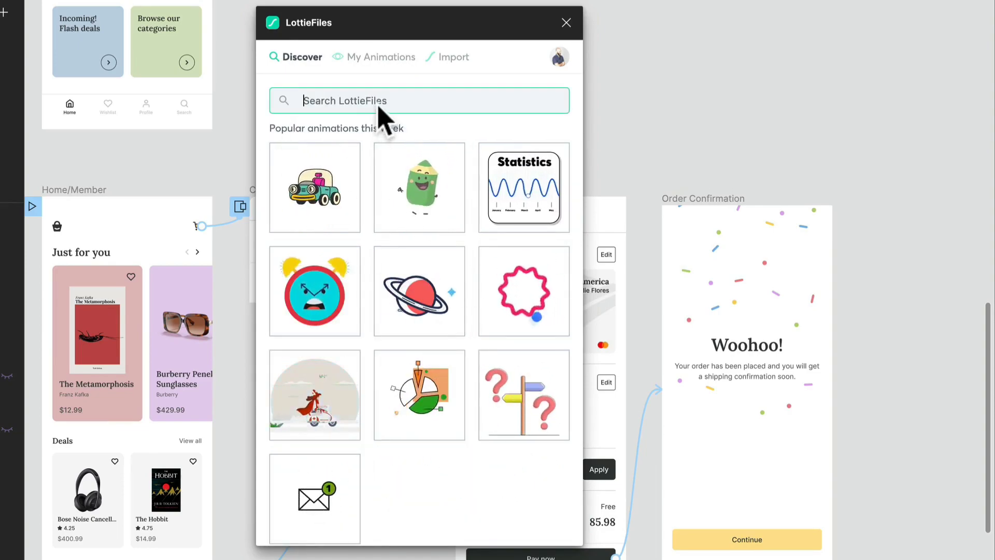
{"action": "type", "text": "confetti"}
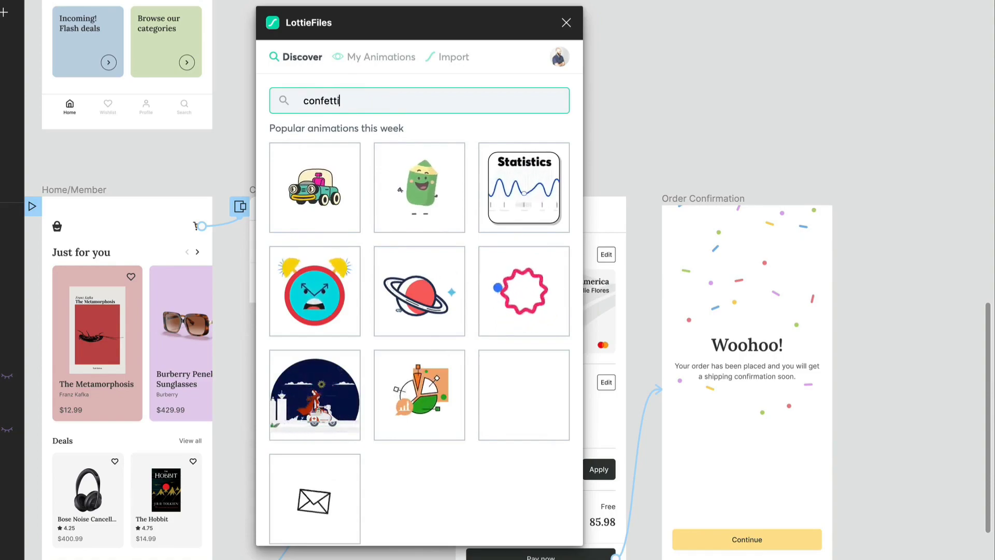
{"action": "key", "text": "Return"}
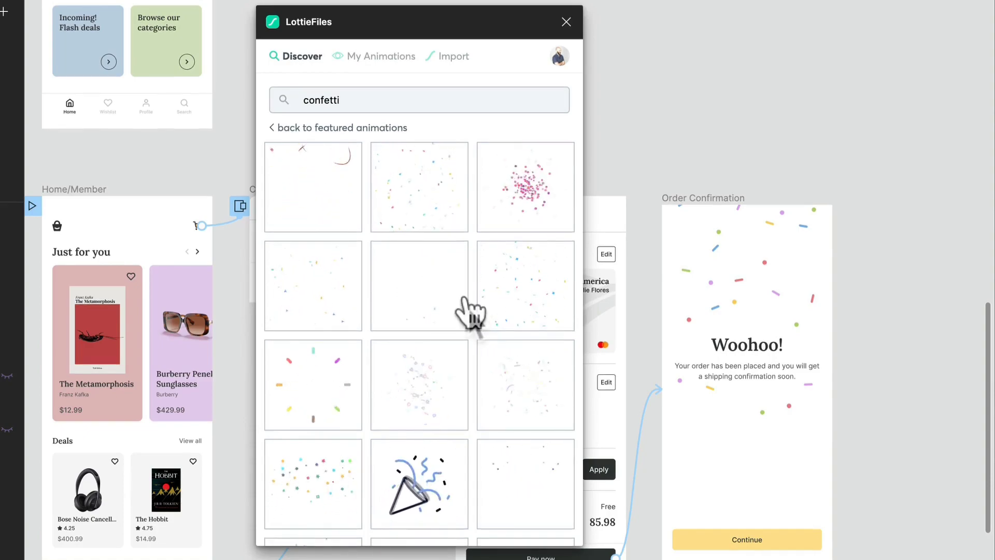
Convert the multicoloured confetti animation to a GIF with looping toggled and add it to the canvas
{"action": "left_click", "coordinate": [513, 386]}
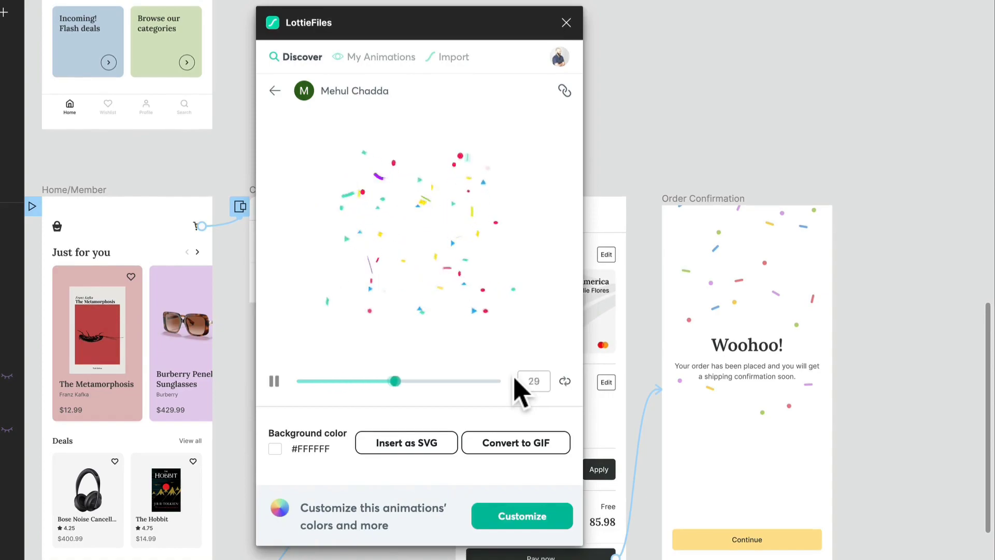
{"action": "left_click", "coordinate": [564, 381]}
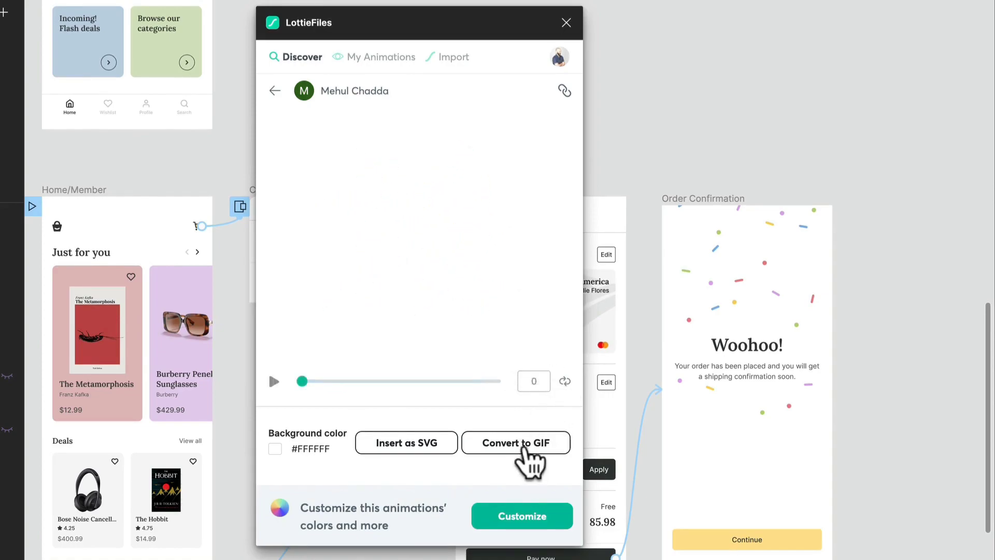
{"action": "left_click", "coordinate": [529, 446]}
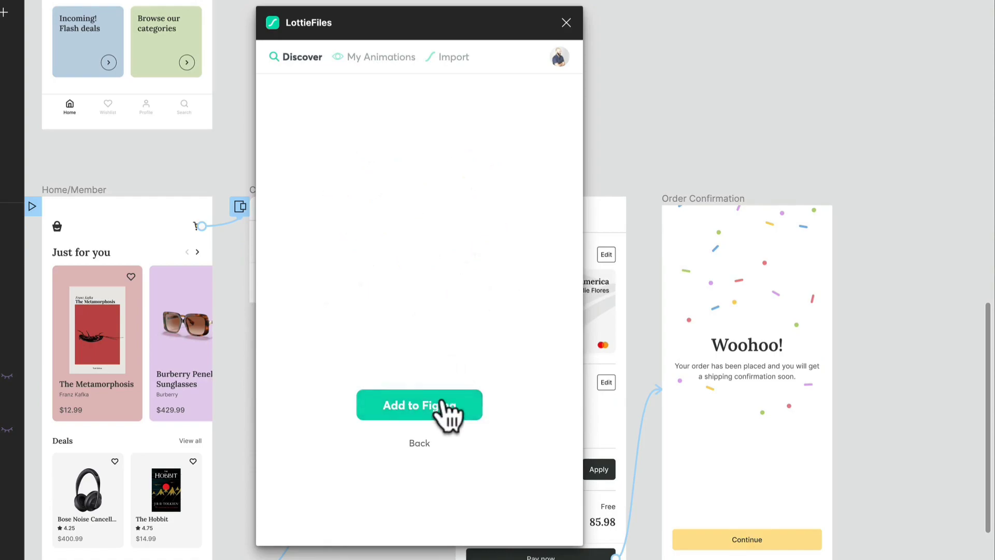
{"action": "left_click_drag", "start_coordinate": [499, 27], "coordinate": [306, 30]}
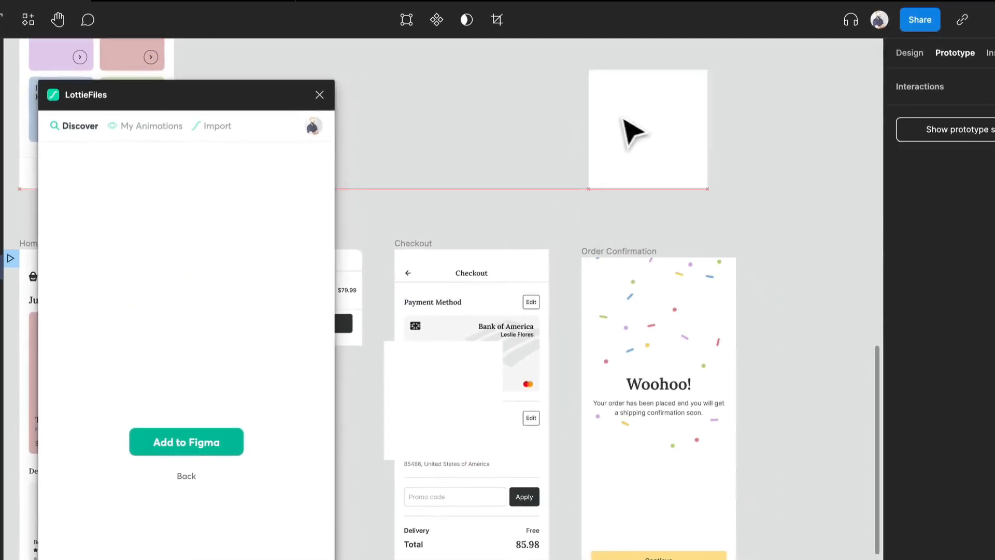
Delete the extra GIF copy covering the Checkout screen and close the LottieFiles plugin
{"action": "left_click_drag", "start_coordinate": [671, 104], "coordinate": [476, 81]}
{"action": "key", "text": "Delete"}
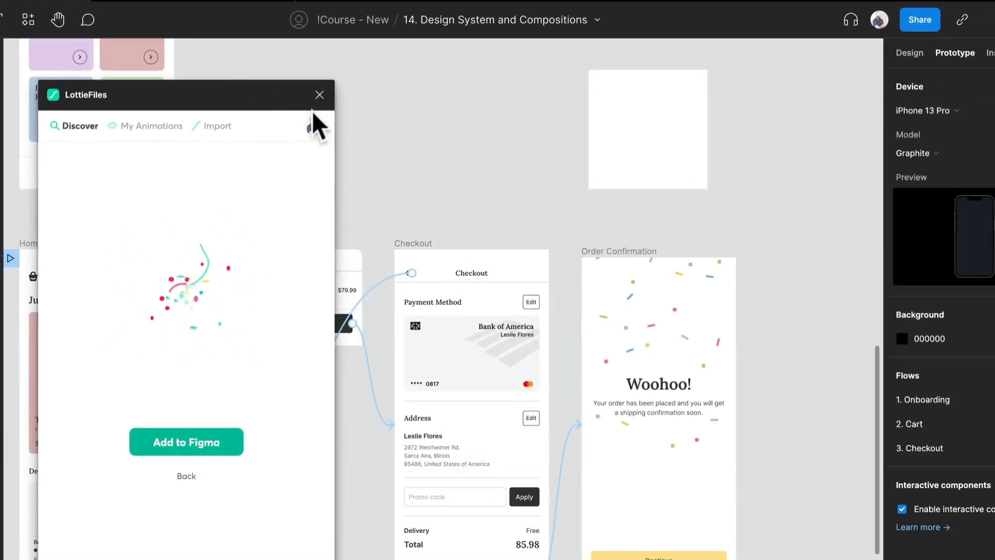
{"action": "left_click", "coordinate": [318, 95]}
Duplicate the Order Confirmation frame beside the original and delete the static Confetti artwork from the copy
{"action": "left_click", "coordinate": [627, 138]}
{"action": "left_click_drag", "start_coordinate": [623, 137], "coordinate": [413, 254]}
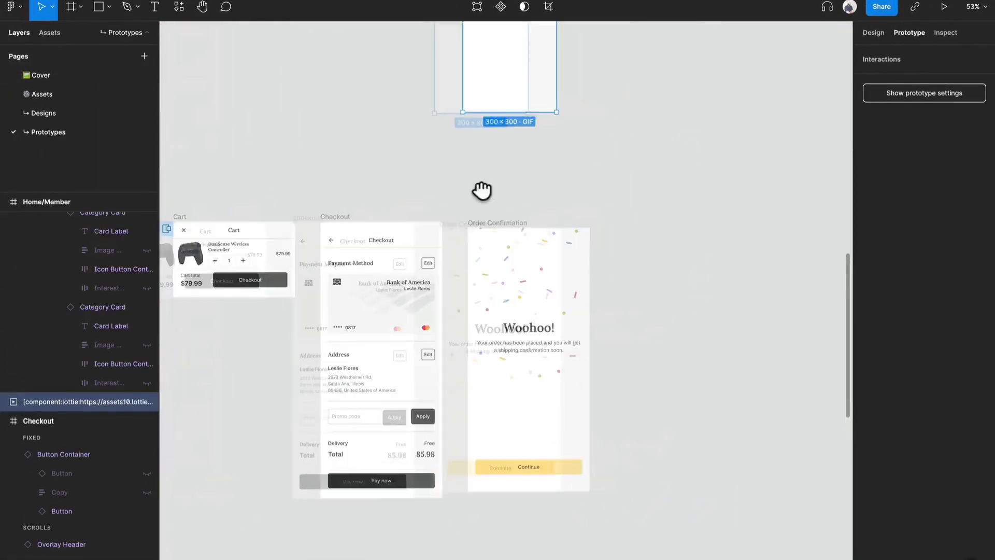
{"action": "left_click_drag", "start_coordinate": [482, 191], "coordinate": [443, 192]}
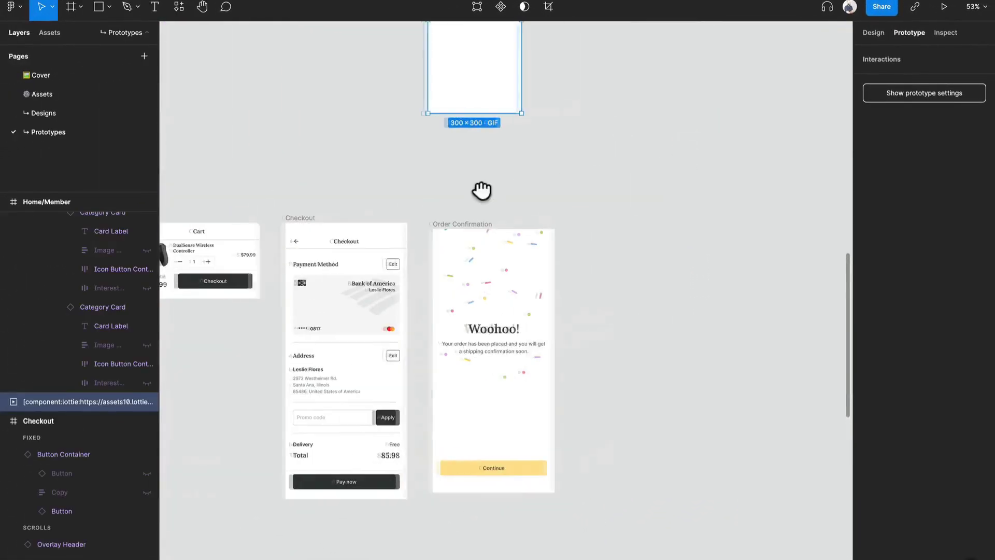
{"action": "left_click_drag", "start_coordinate": [474, 224], "coordinate": [604, 229]}
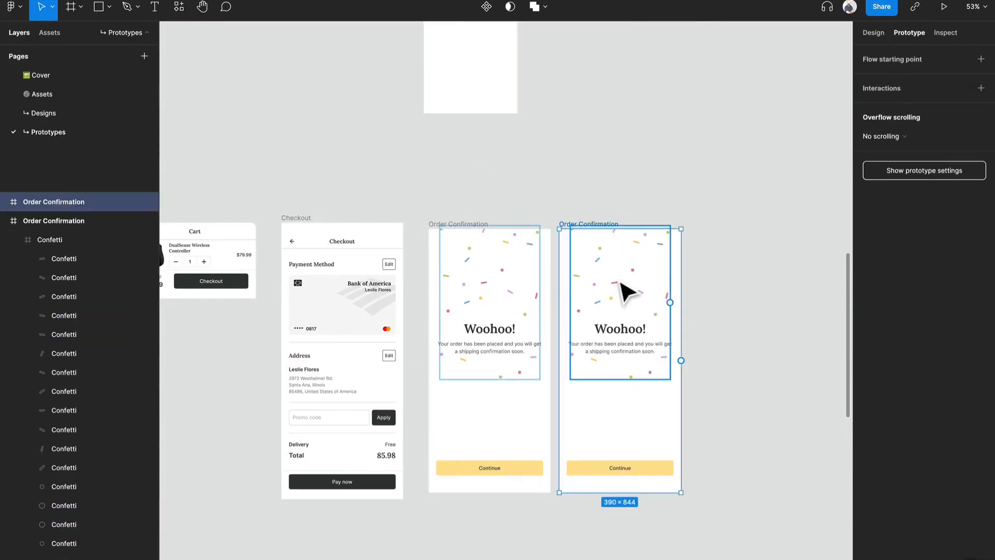
{"action": "left_click", "coordinate": [622, 284]}
{"action": "key", "text": "Delete"}
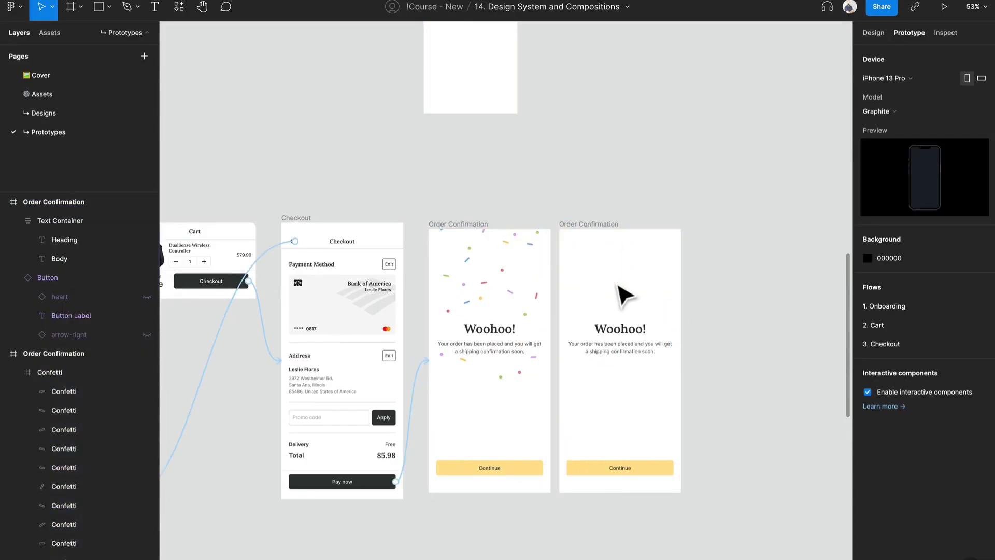
Place the confetti GIF on the duplicated Order Confirmation frame and enlarge it to about 396 × 396
{"action": "scroll", "coordinate": [591, 266], "scroll_direction": "up", "scroll_amount": 4}
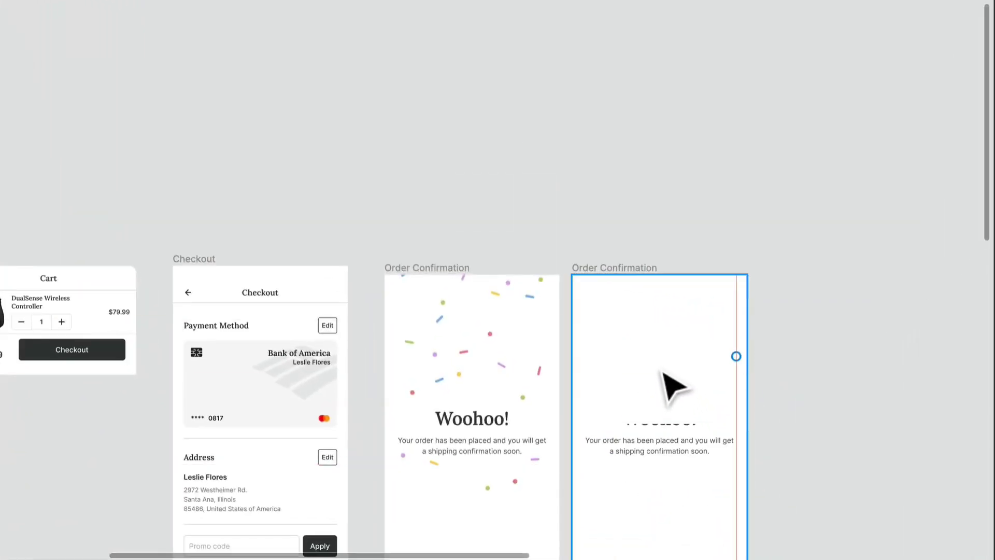
{"action": "left_click", "coordinate": [674, 384]}
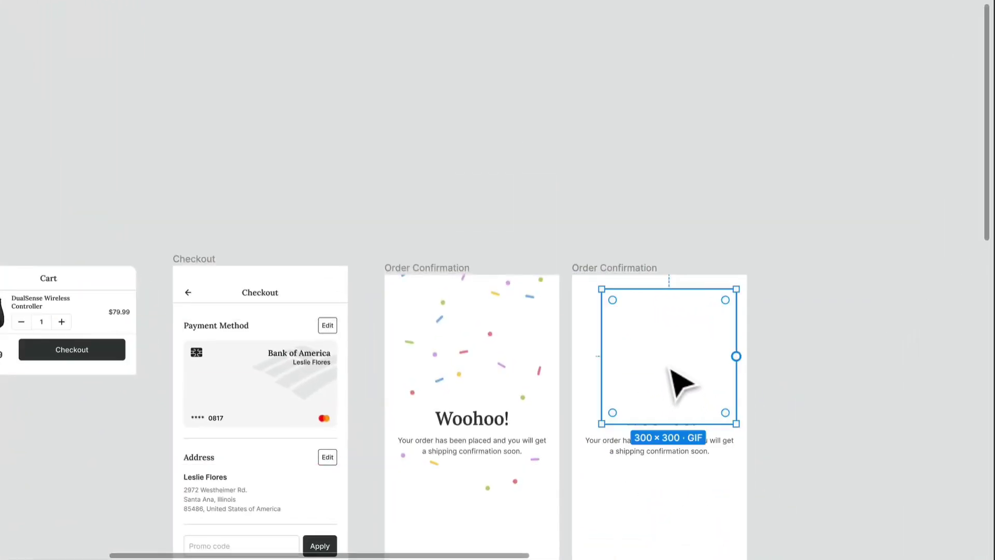
{"action": "key", "text": "alt"}
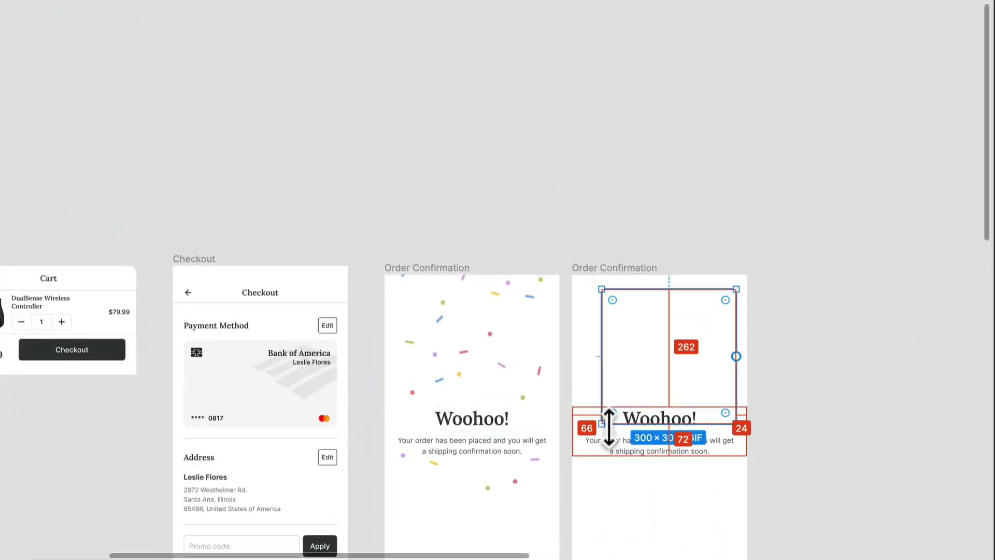
{"action": "left_click_drag", "start_coordinate": [601, 422], "coordinate": [582, 450]}
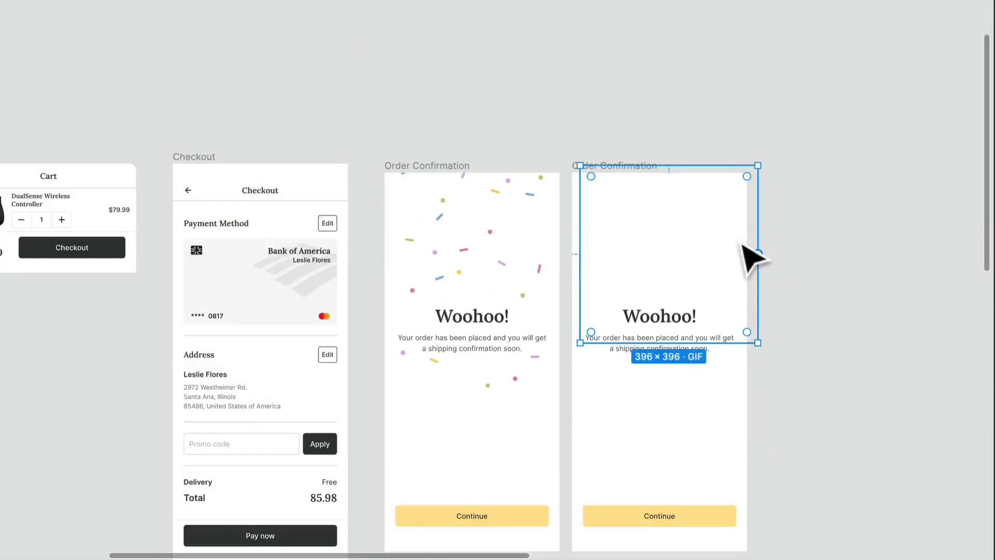
Reposition the confetti GIF over the duplicated Order Confirmation frame and redirect the Checkout screen's Pay now connection to that frame
{"action": "left_click_drag", "start_coordinate": [752, 262], "coordinate": [730, 316]}
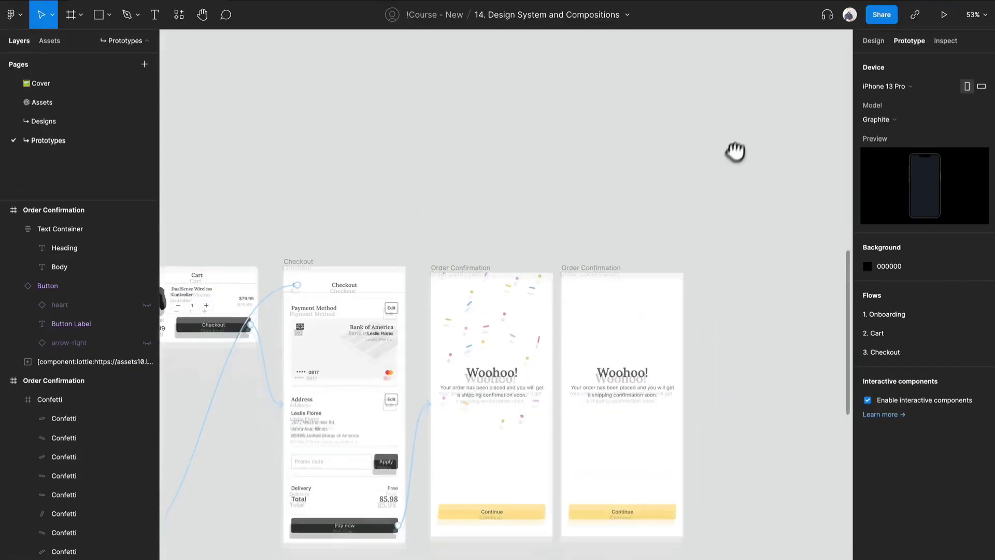
{"action": "left_click", "coordinate": [474, 318]}
{"action": "left_click", "coordinate": [430, 419]}
{"action": "left_click_drag", "start_coordinate": [426, 420], "coordinate": [614, 458]}
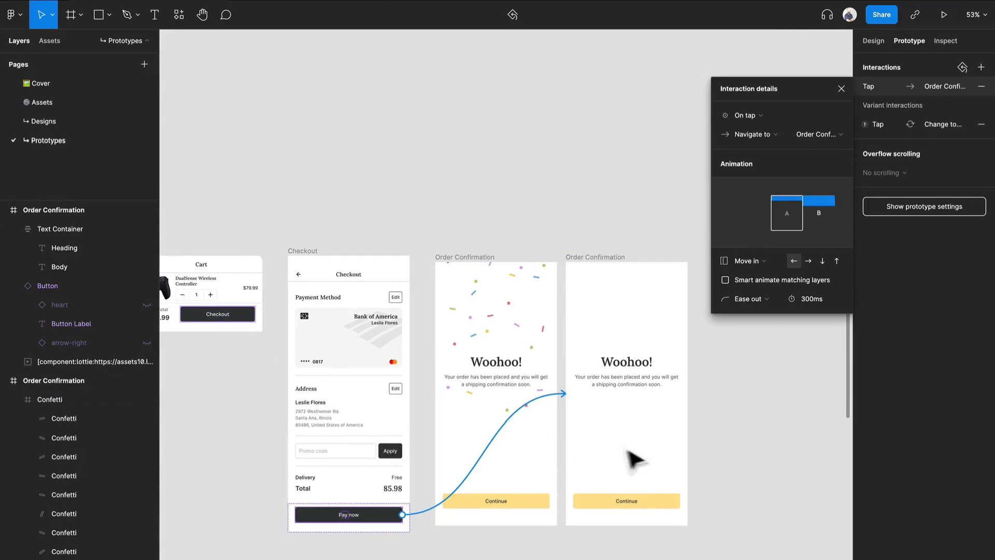
{"action": "left_click", "coordinate": [551, 182]}
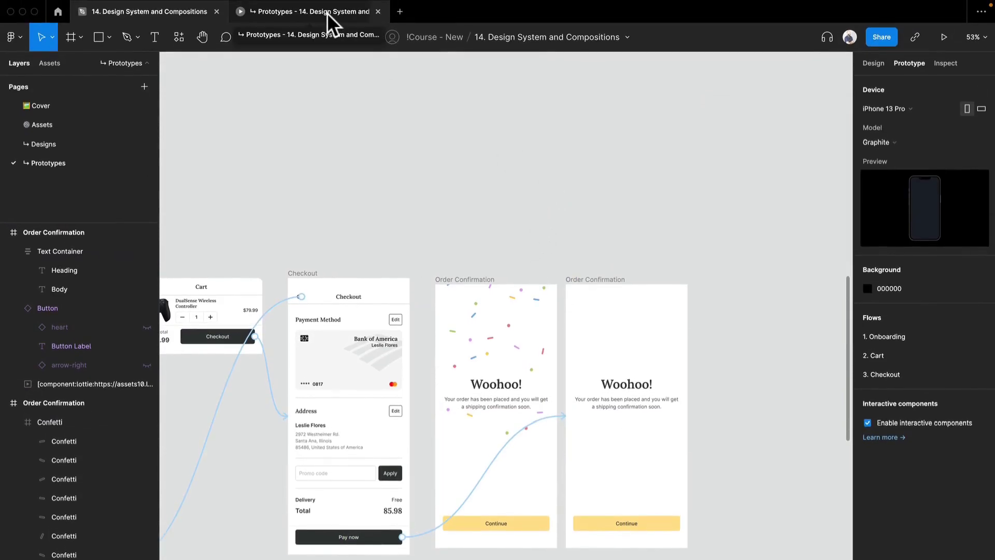
Run the prototype preview from Continue through the home screen, cart, checkout and Pay now to check the confetti animation on Order Confirmation
{"action": "left_click", "coordinate": [328, 13]}
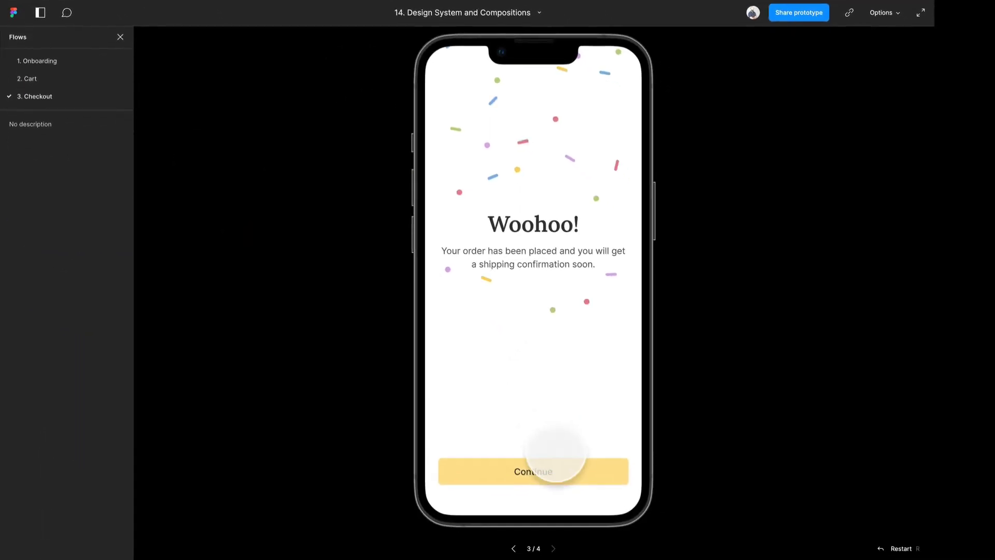
{"action": "left_click", "coordinate": [556, 451]}
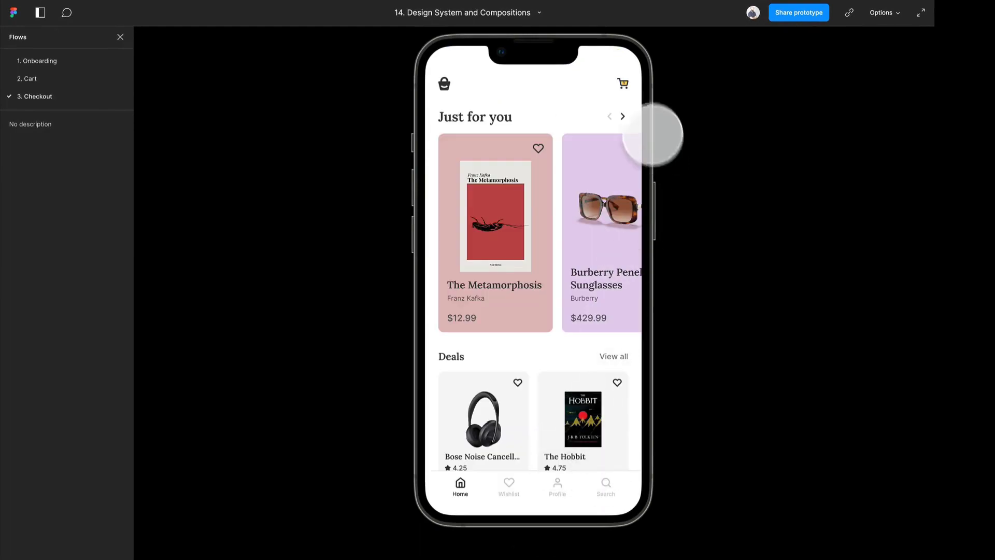
{"action": "left_click", "coordinate": [622, 83]}
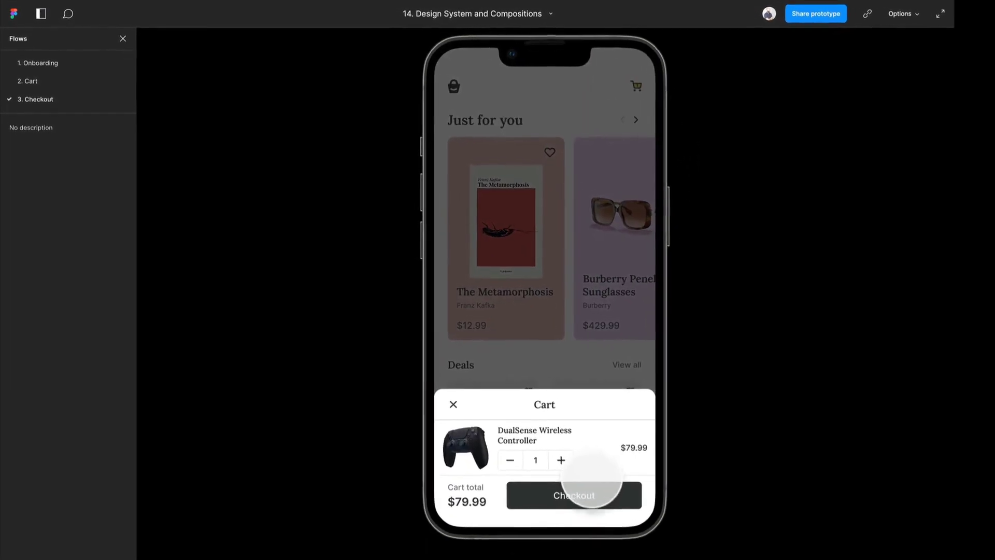
{"action": "left_click", "coordinate": [575, 484]}
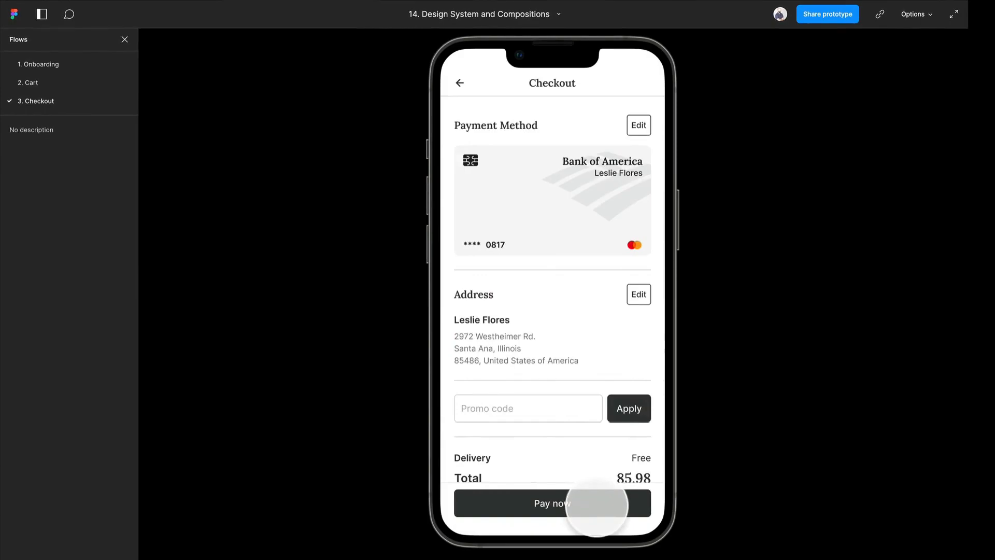
{"action": "left_click", "coordinate": [597, 505]}
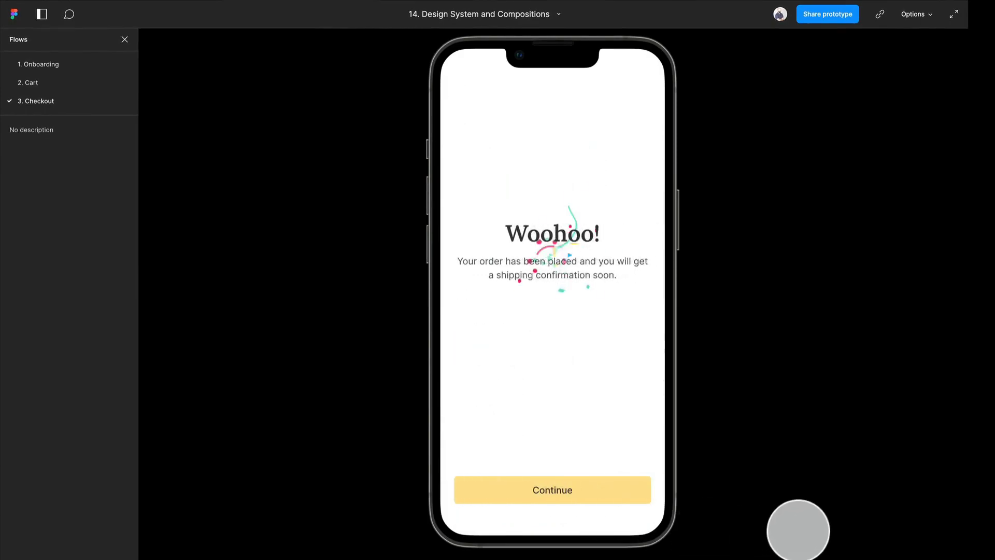